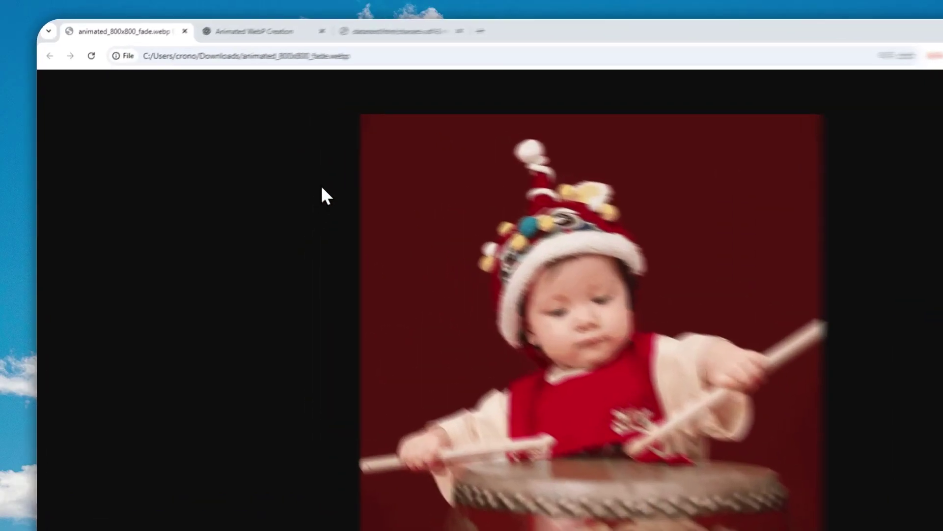
Step: Switch back to the 'Animated WebP Creation' chat tab in Chrome
{"action": "left_click", "coordinate": [214, 45]}
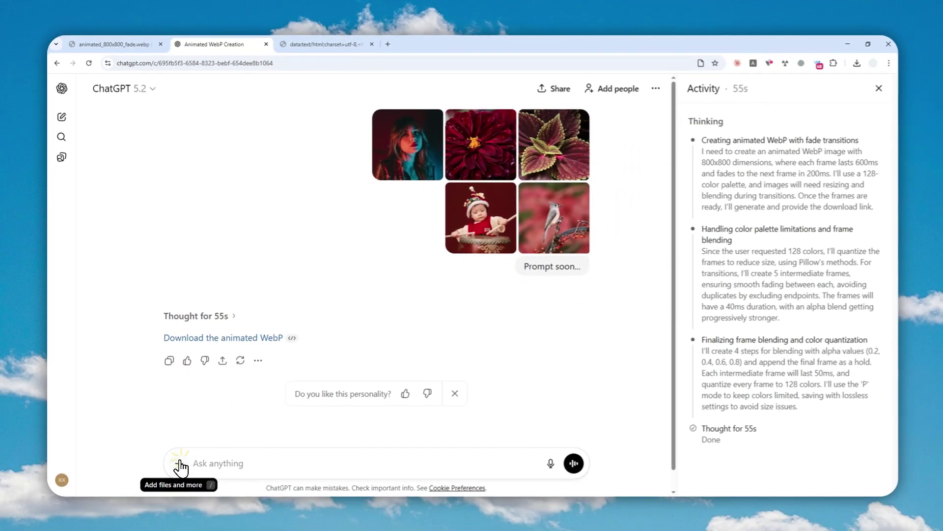
Step: Set the composer to Create image mode, then return to the animated_800x800_fade.webp tab
{"action": "left_click", "coordinate": [180, 464]}
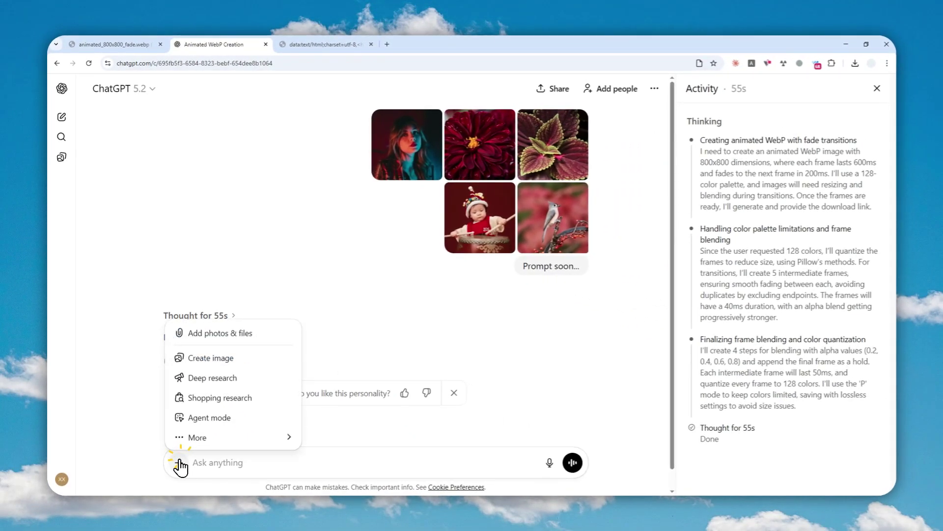
{"action": "left_click", "coordinate": [230, 356]}
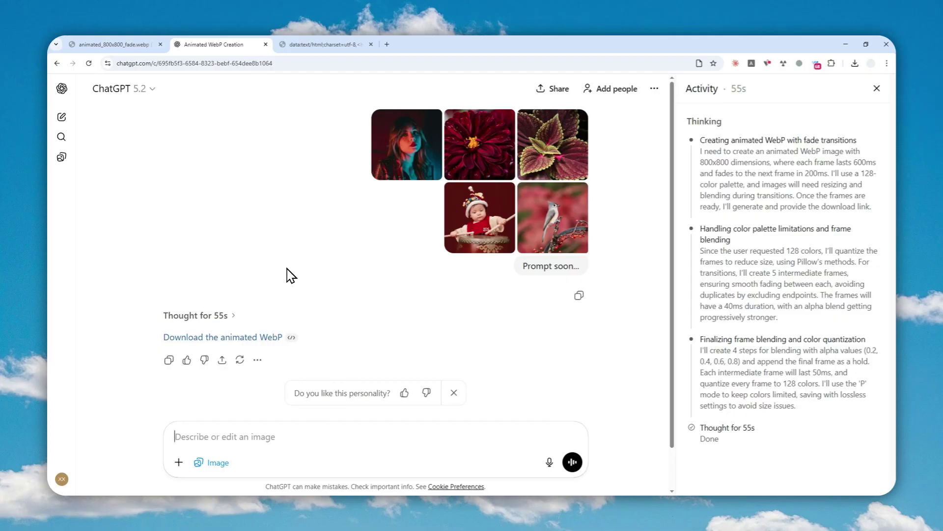
{"action": "left_click", "coordinate": [118, 38]}
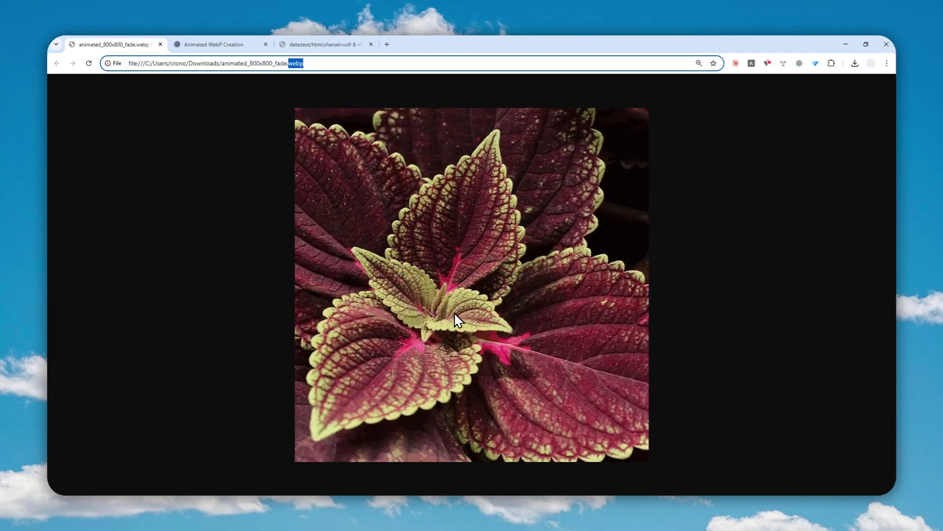
Step: Open chatgpt.com in a new fourth tab, glance at the WebP, and return to the fresh chat
{"action": "left_click", "coordinate": [387, 44]}
{"action": "type", "text": "chatgpt.com"}
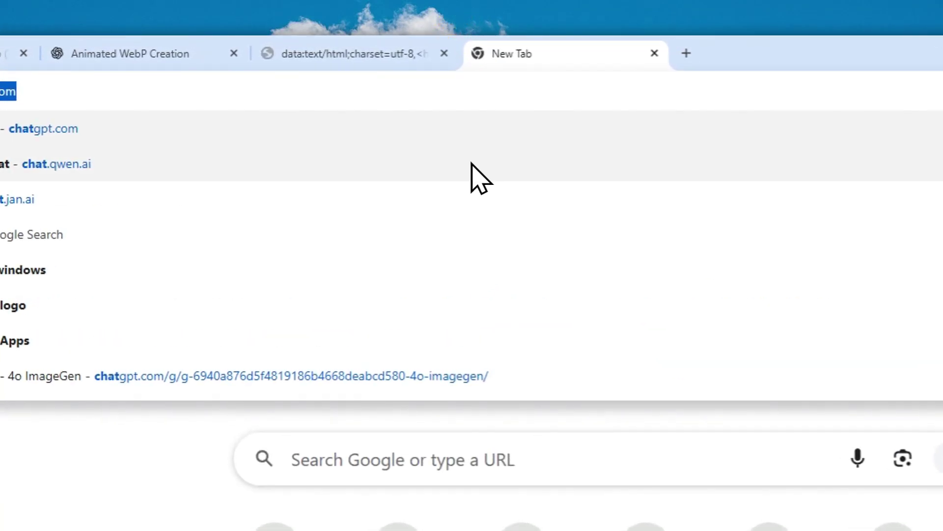
{"action": "key", "text": "Return"}
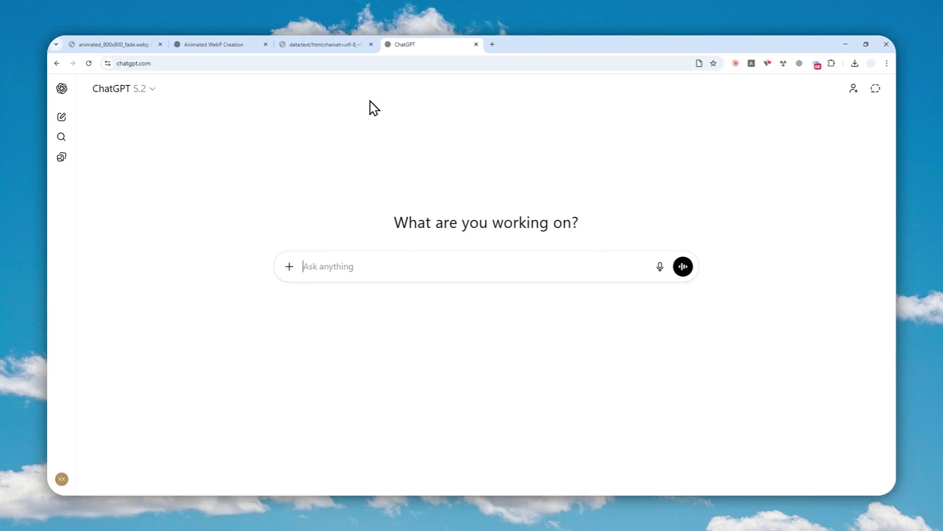
{"action": "left_click", "coordinate": [142, 43]}
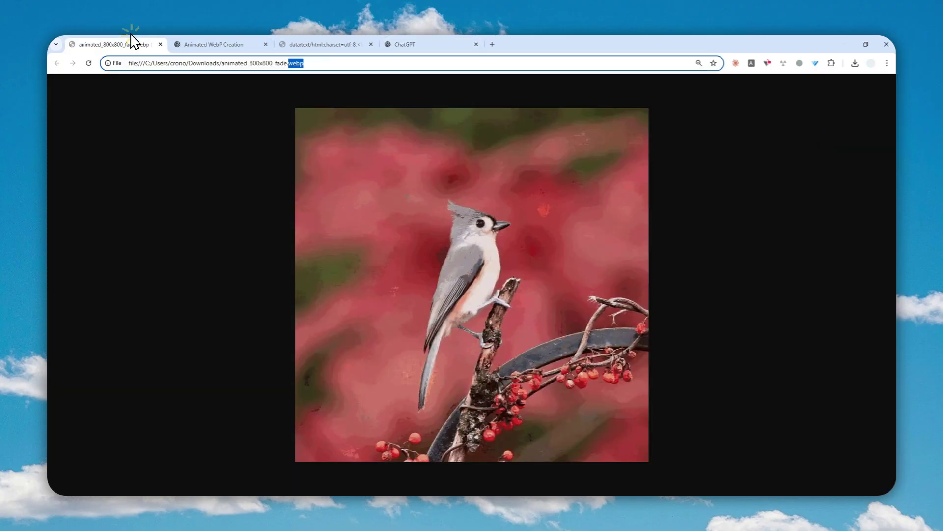
{"action": "left_click", "coordinate": [420, 46]}
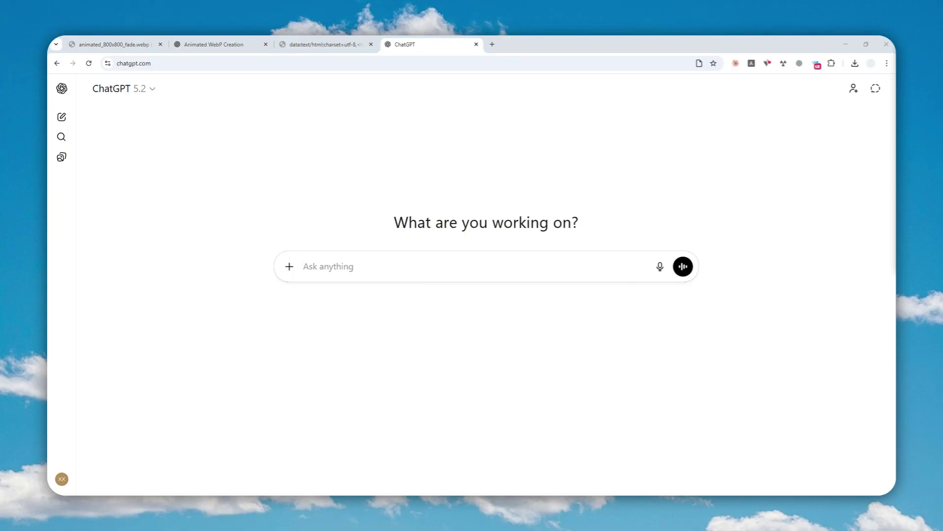
Step: Drop the six portrait photos from the file manager onto the new ChatGPT chat
{"action": "left_click_drag", "start_coordinate": [942, 256], "coordinate": [369, 268]}
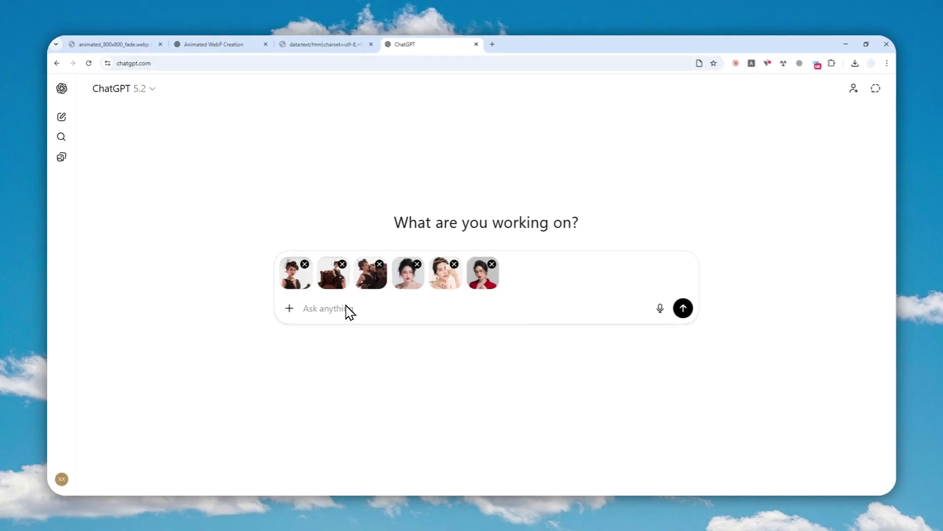
Step: Paste the templated 512x512 animated GIF/WebP prompt from the data:text/html tab into the message
{"action": "left_click", "coordinate": [306, 44]}
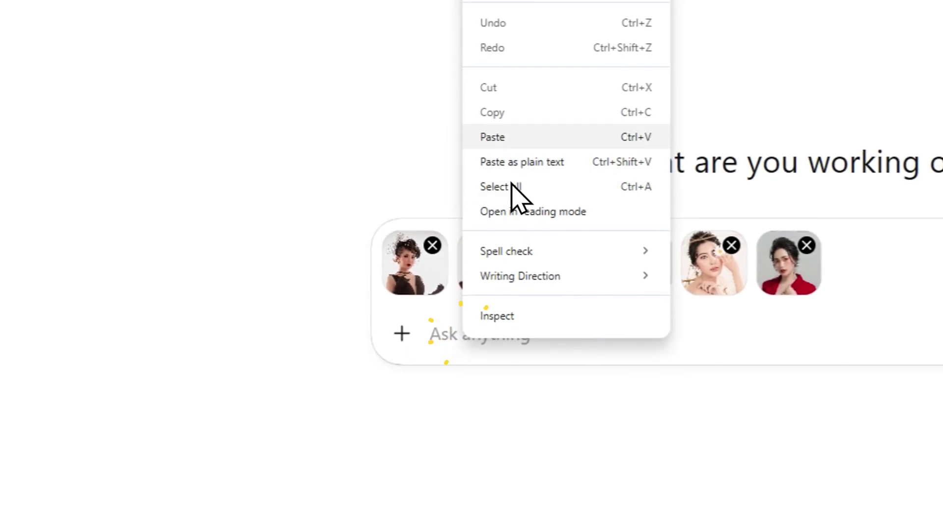
{"action": "left_click", "coordinate": [391, 329]}
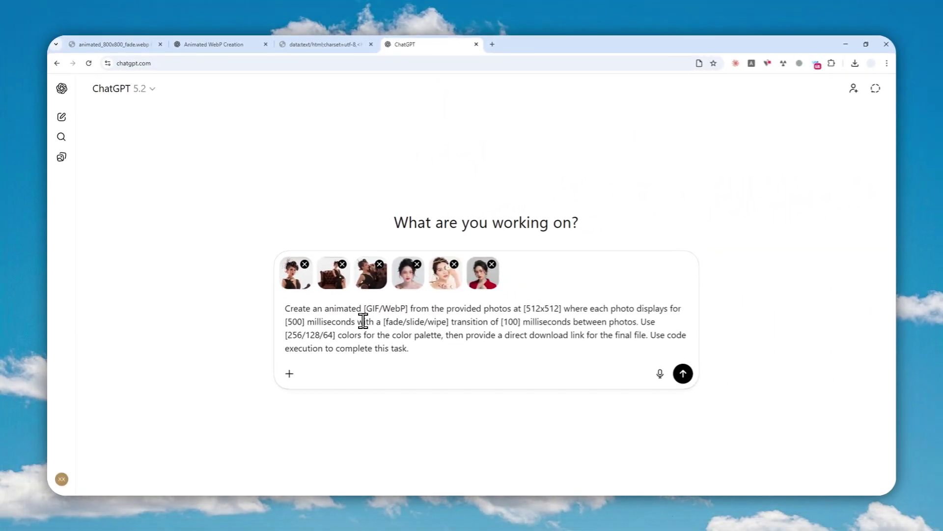
Step: Delete 'GIF/' so the format reads [WebP], leaving the size at [512x512]
{"action": "left_click_drag", "start_coordinate": [367, 310], "coordinate": [400, 314]}
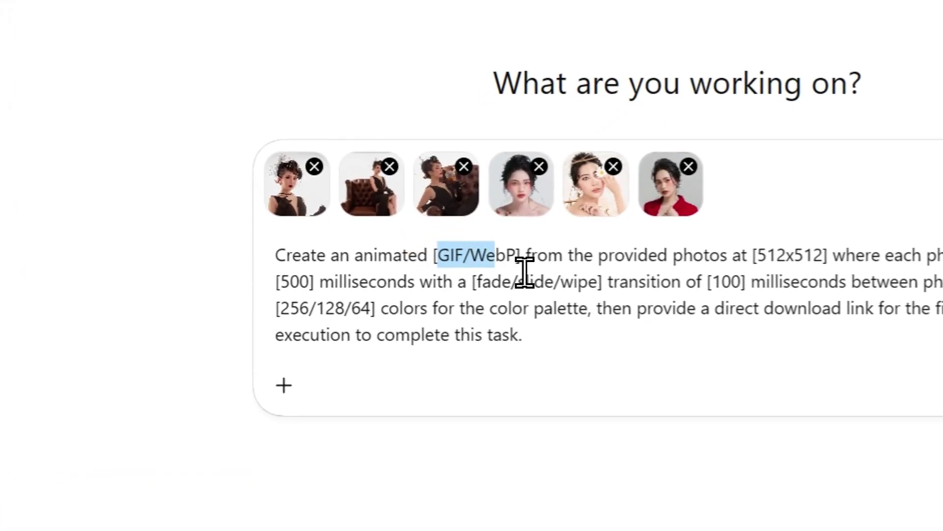
{"action": "left_click_drag", "start_coordinate": [525, 272], "coordinate": [492, 266]}
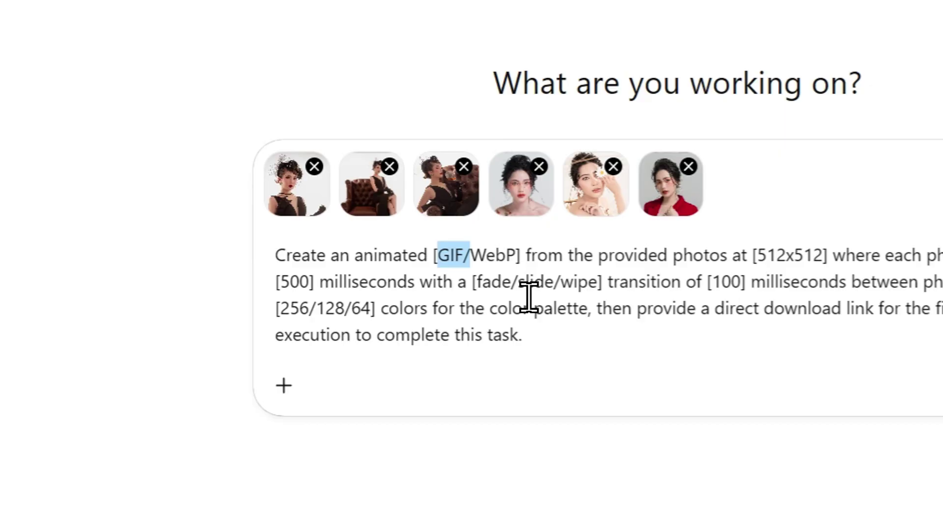
{"action": "key", "text": "BackSpace"}
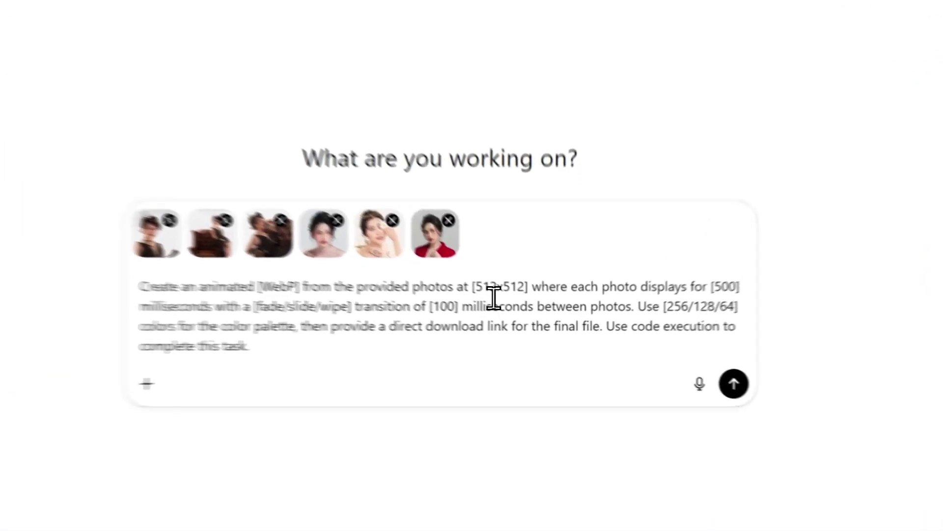
{"action": "left_click_drag", "start_coordinate": [510, 308], "coordinate": [524, 308]}
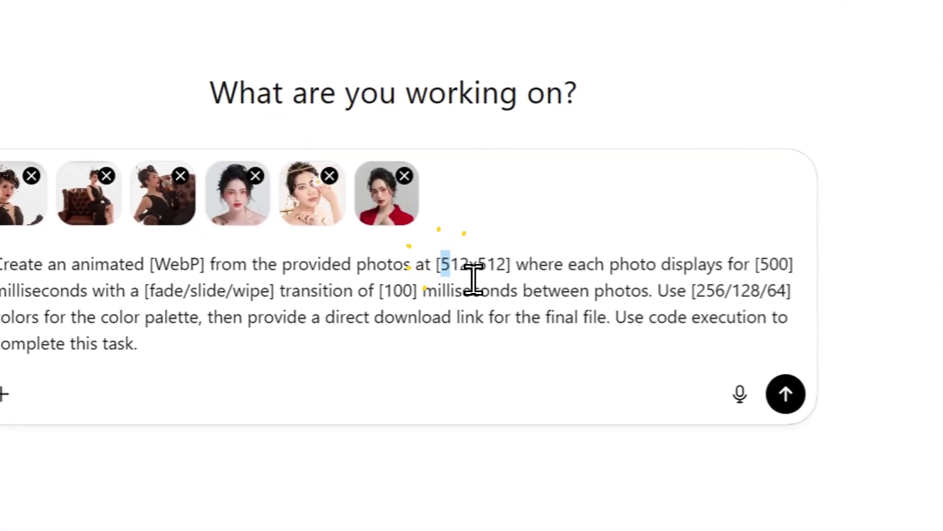
{"action": "left_click_drag", "start_coordinate": [497, 280], "coordinate": [528, 279]}
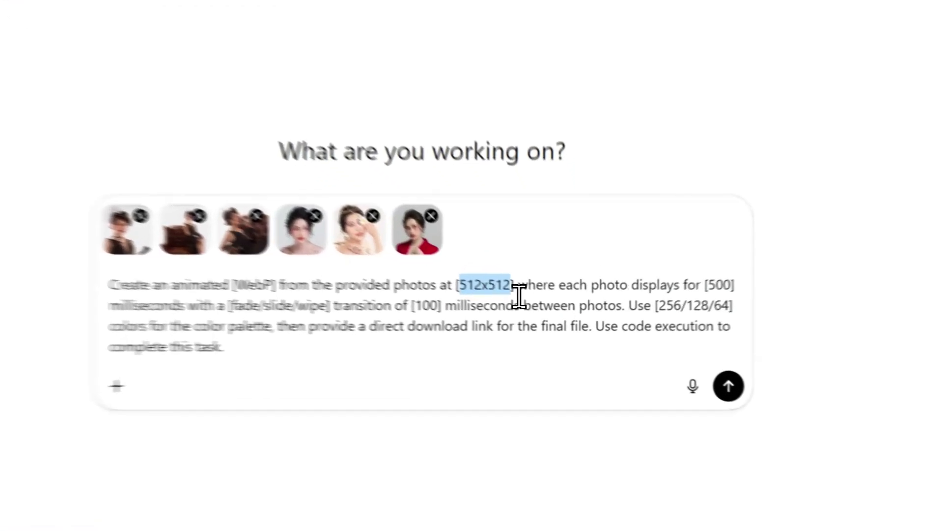
{"action": "left_click", "coordinate": [548, 315]}
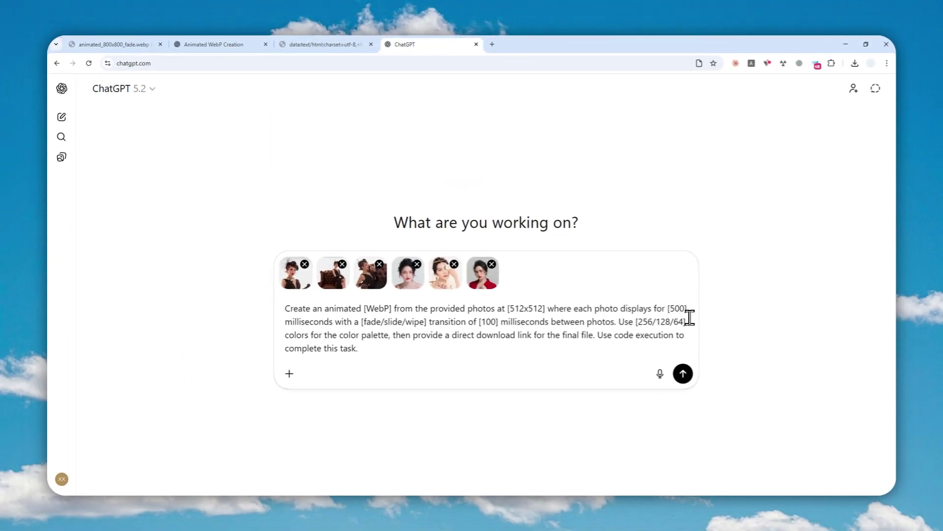
Step: Keep the 500 ms display time and remove '/slide/wipe' so the transition reads [fade]
{"action": "double_click", "coordinate": [681, 308]}
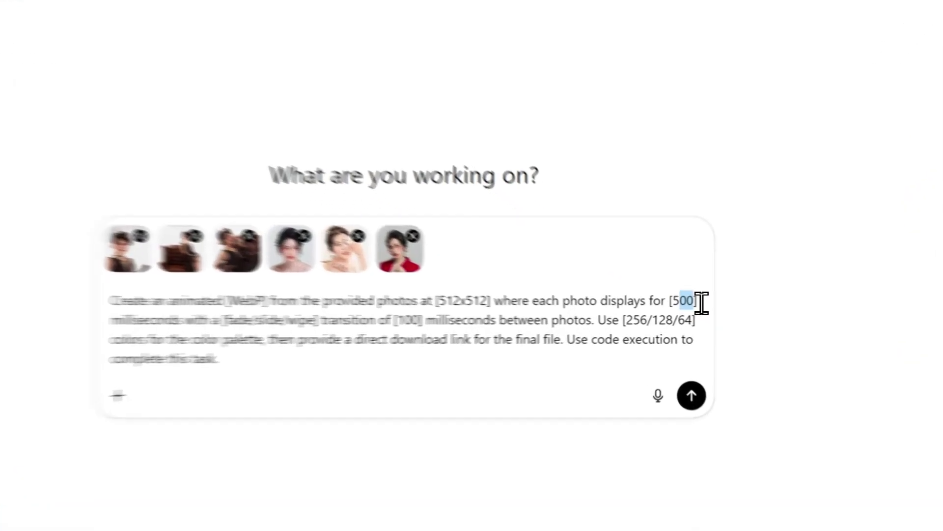
{"action": "left_click", "coordinate": [676, 309]}
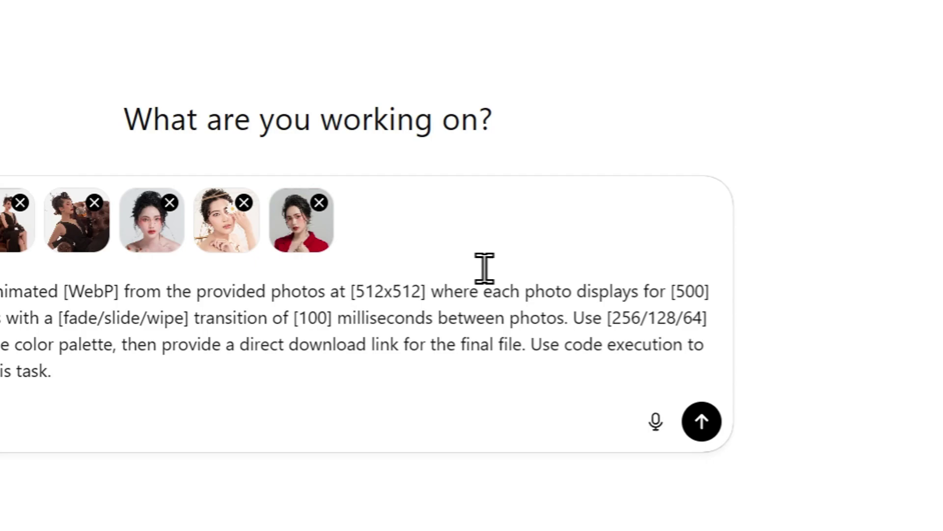
{"action": "left_click", "coordinate": [68, 318]}
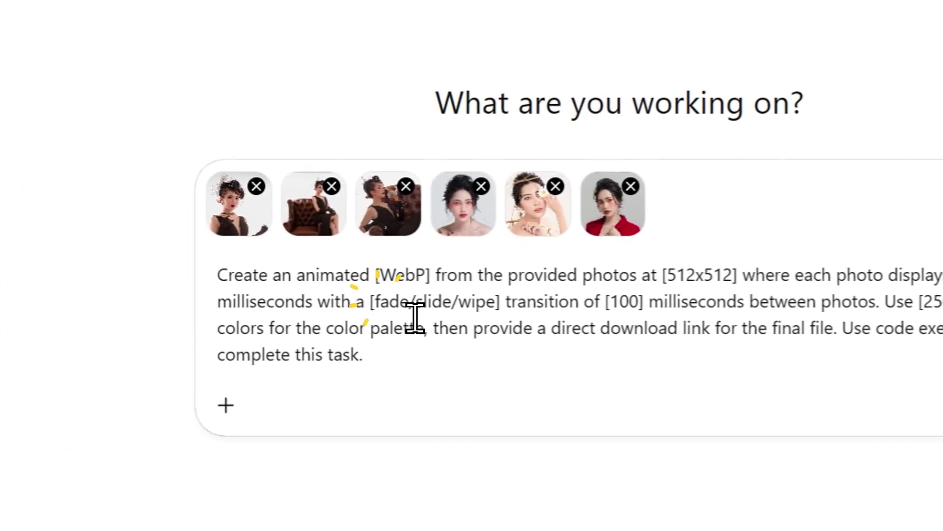
{"action": "left_click_drag", "start_coordinate": [411, 317], "coordinate": [486, 315]}
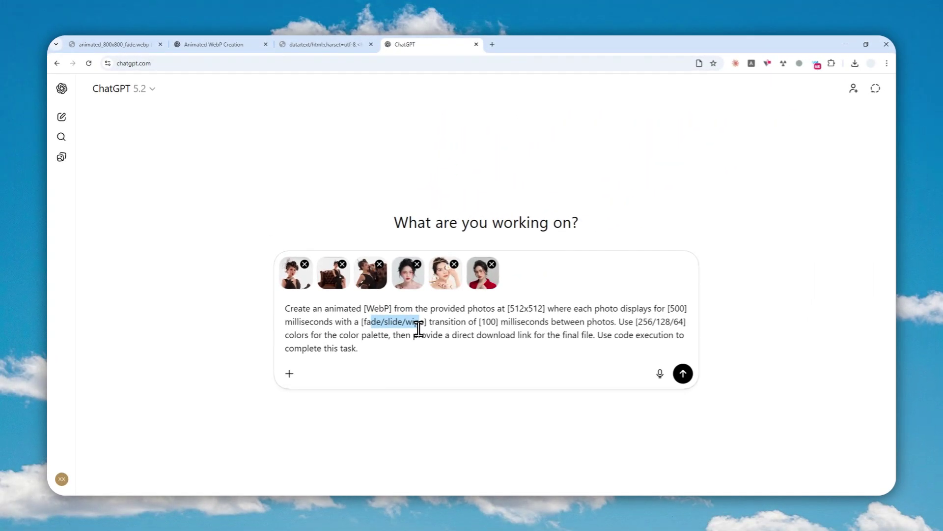
{"action": "key", "text": "Left"}
{"action": "key", "text": "ctrl+Right"}
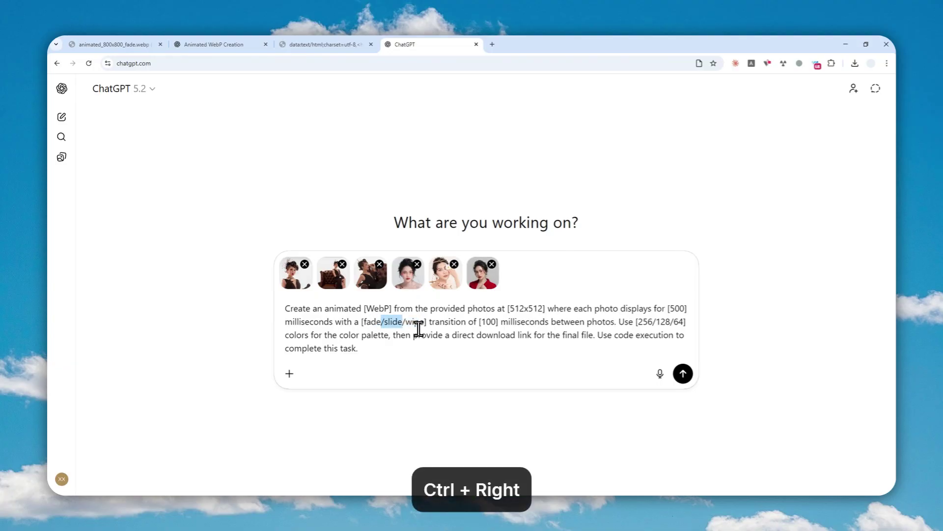
{"action": "key", "text": "BackSpace"}
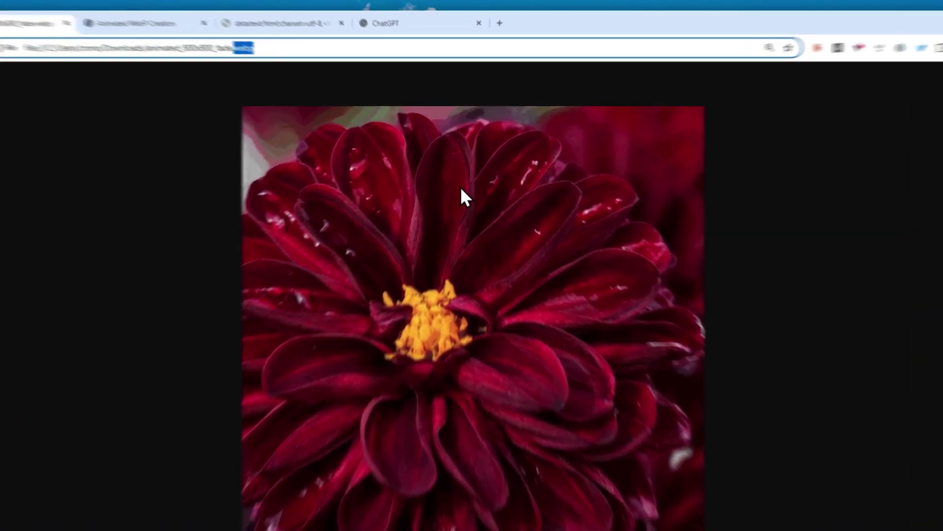
{"action": "left_click", "coordinate": [405, 44]}
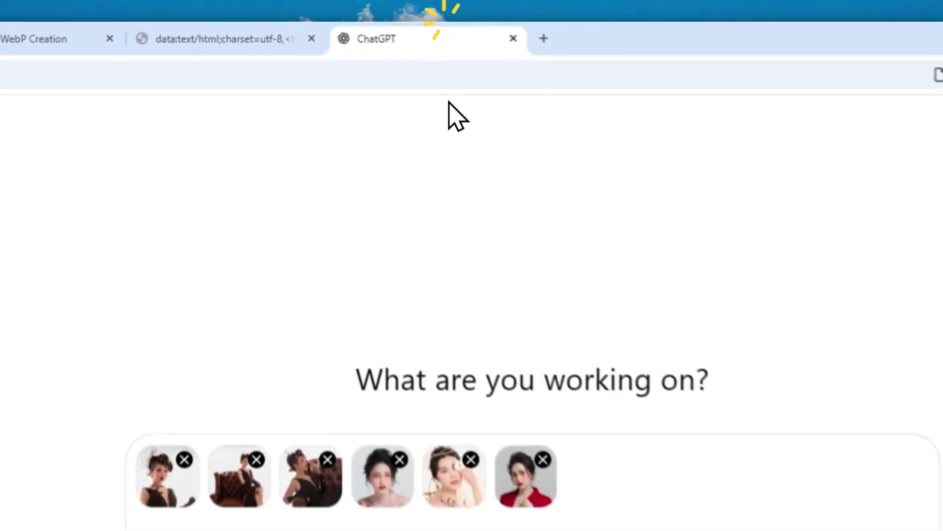
{"action": "left_click", "coordinate": [419, 412]}
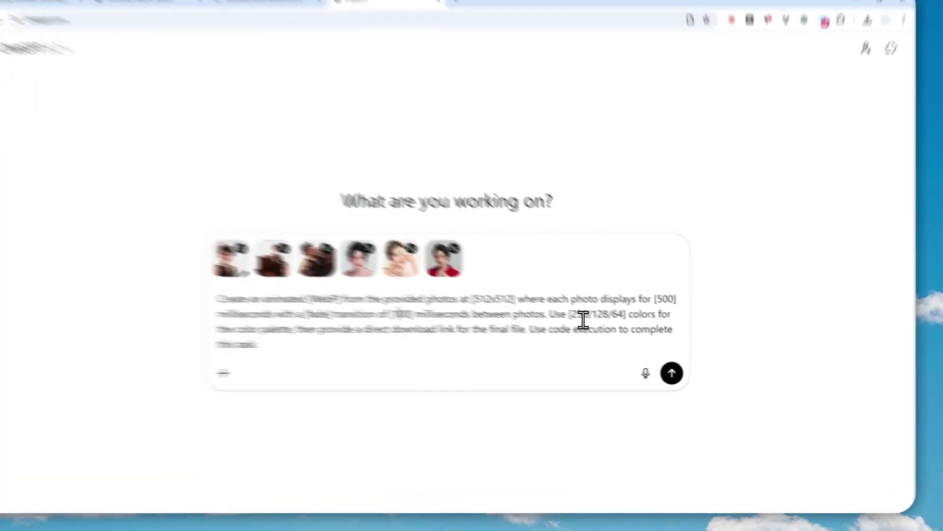
Step: Delete '256/' and '/64' from the palette choices, leaving [128] colors
{"action": "left_click_drag", "start_coordinate": [594, 321], "coordinate": [654, 330]}
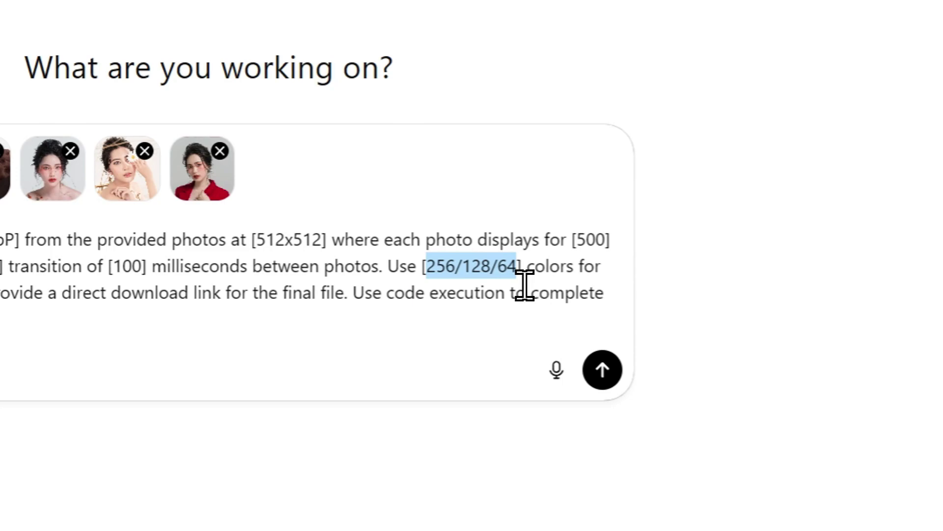
{"action": "key", "text": "Left"}
{"action": "key", "text": "ctrl+Right"}
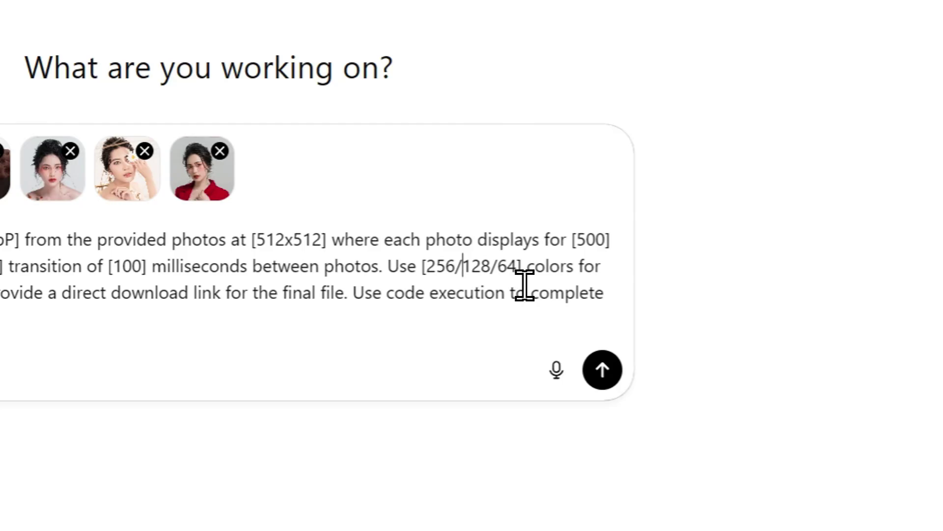
{"action": "key", "text": "ctrl+shift+Left"}
{"action": "key", "text": "ctrl+shift+Left"}
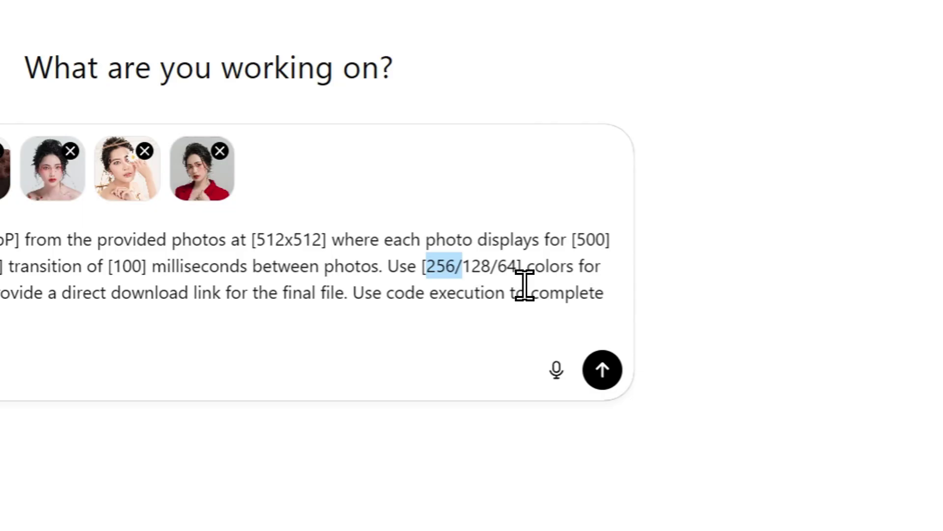
{"action": "key", "text": "BackSpace"}
{"action": "key", "text": "ctrl+Right"}
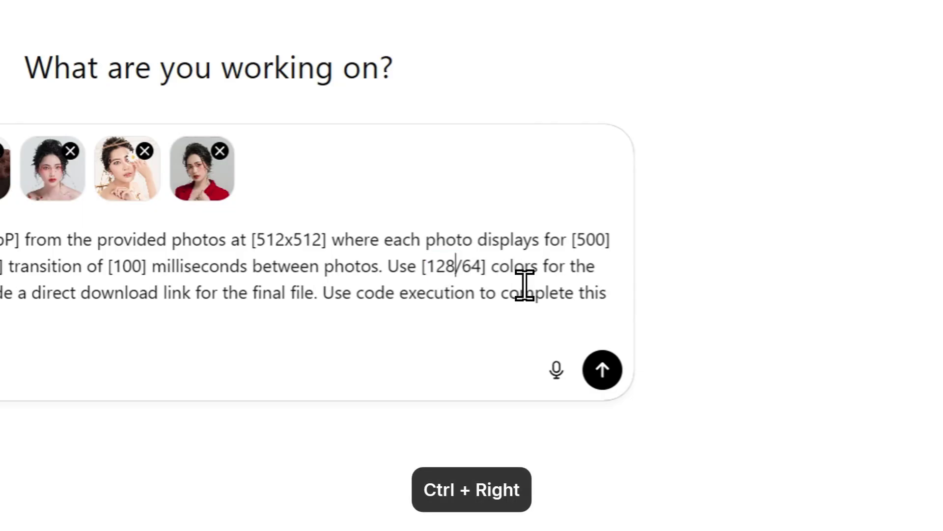
{"action": "key", "text": "ctrl+shift+Right"}
{"action": "key", "text": "BackSpace"}
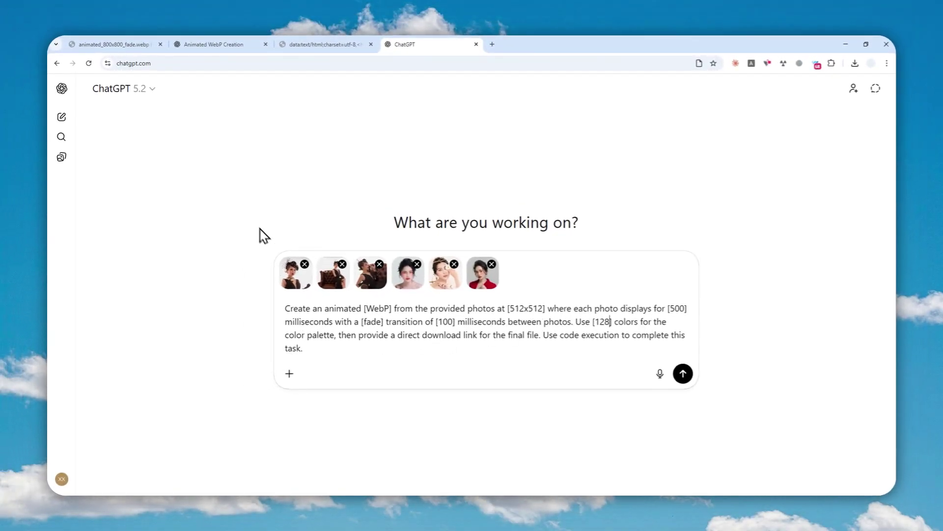
Step: Switch to the Thinking model and send the edited prompt with the six photos
{"action": "left_click", "coordinate": [139, 89]}
{"action": "left_click", "coordinate": [152, 191]}
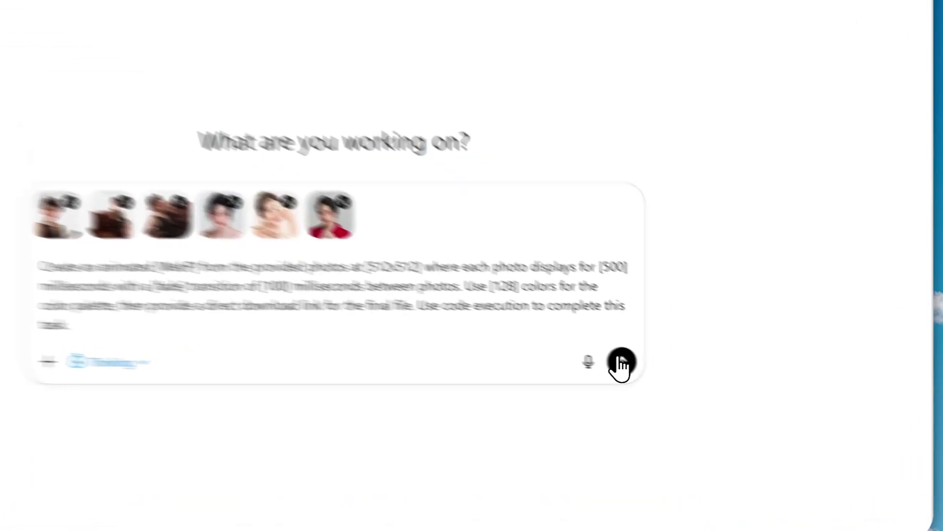
{"action": "left_click", "coordinate": [683, 373]}
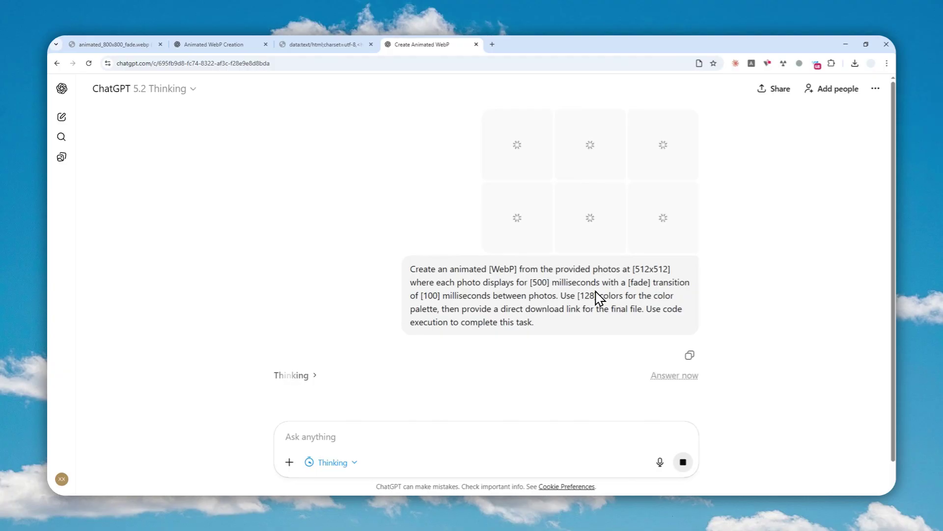
{"action": "scroll", "coordinate": [496, 309], "scroll_direction": "down", "scroll_amount": 1}
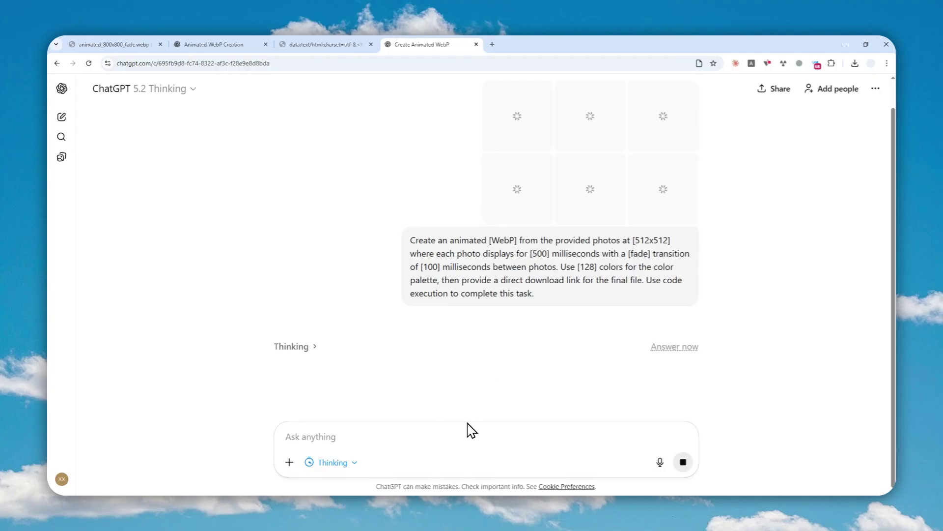
{"action": "left_click", "coordinate": [471, 484]}
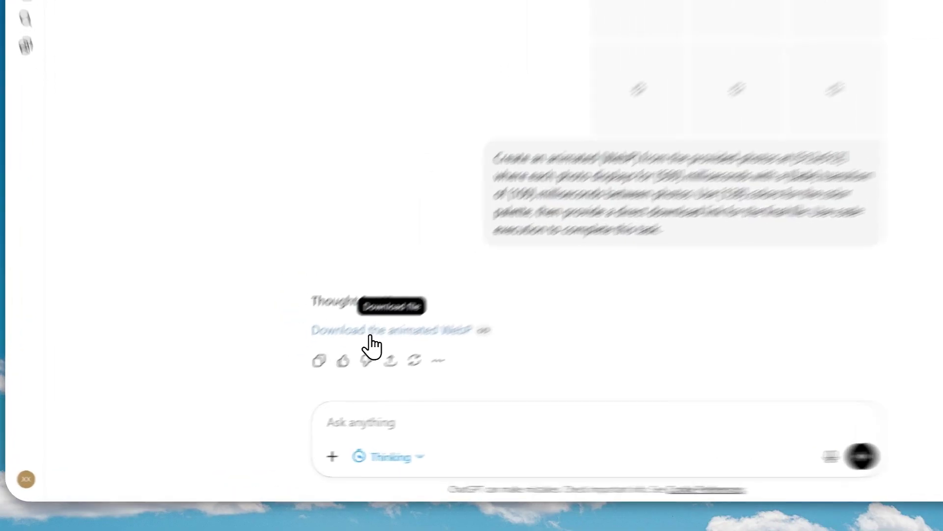
Step: Download the generated animated WebP and confirm the 2.2 MB file in Chrome's downloads list
{"action": "left_click", "coordinate": [316, 373]}
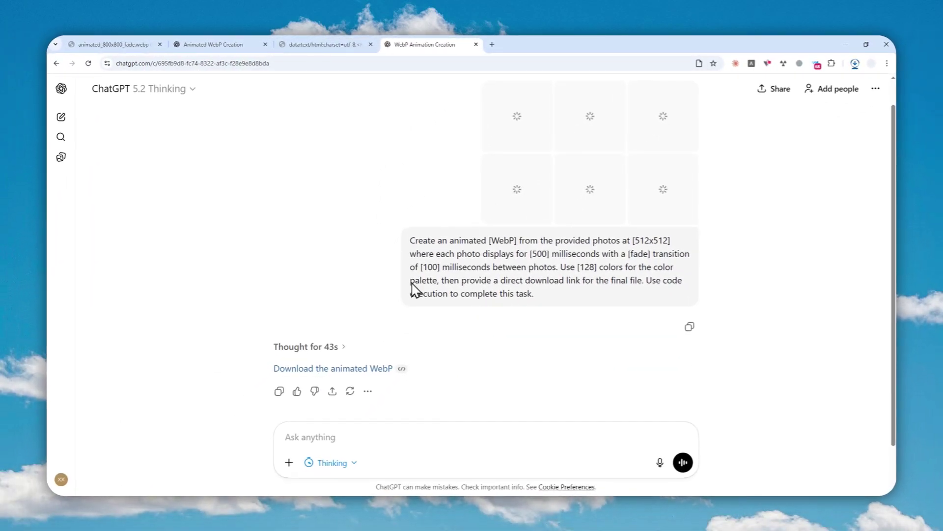
{"action": "left_click", "coordinate": [347, 369]}
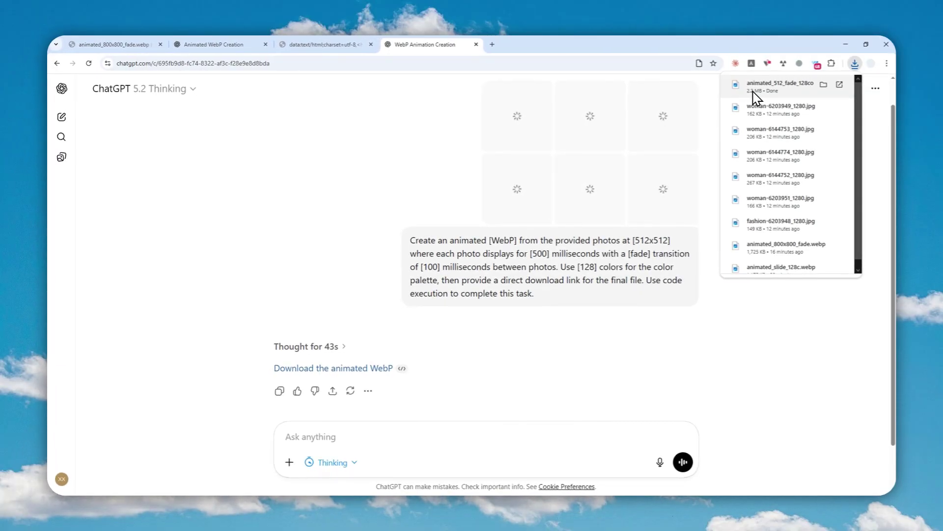
Step: Open the downloaded animated_512_fade_128colors.webp in a new tab, then return to ChatGPT
{"action": "left_click_drag", "start_coordinate": [754, 98], "coordinate": [547, 36]}
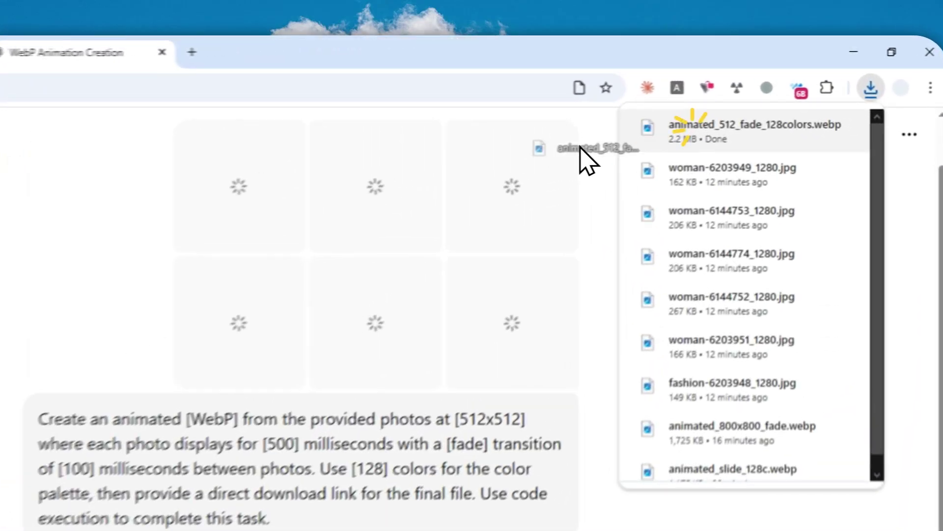
{"action": "left_click_drag", "start_coordinate": [418, 36], "coordinate": [424, 43]}
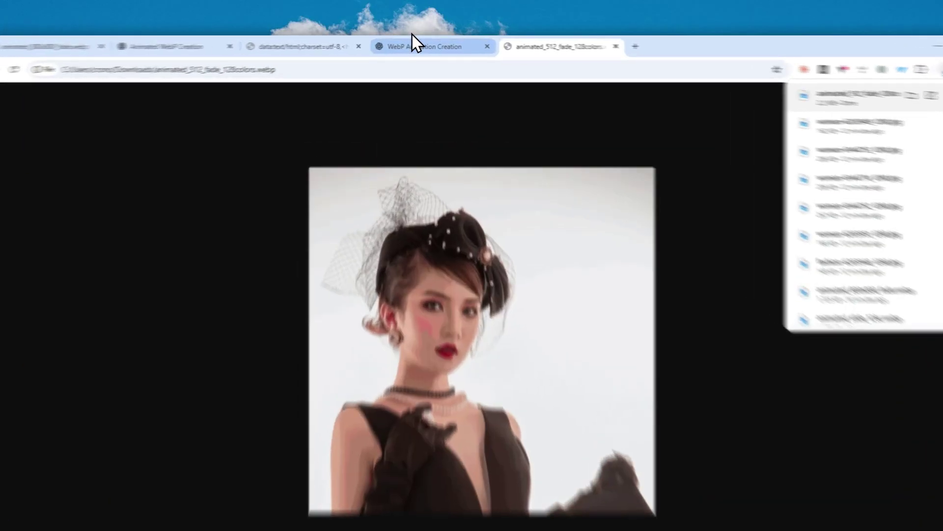
{"action": "left_click", "coordinate": [412, 40]}
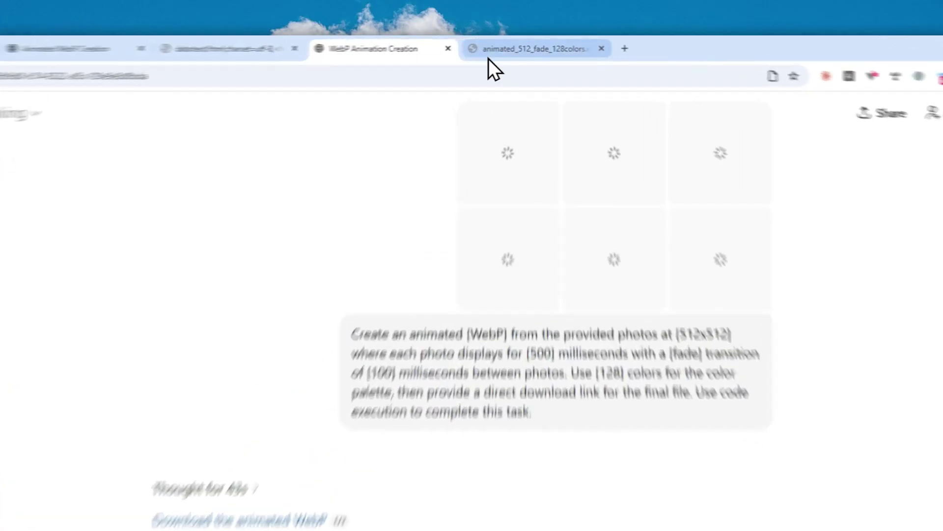
Step: View the new 512 fade animation tab, then the original prompt template tab
{"action": "left_click", "coordinate": [534, 44]}
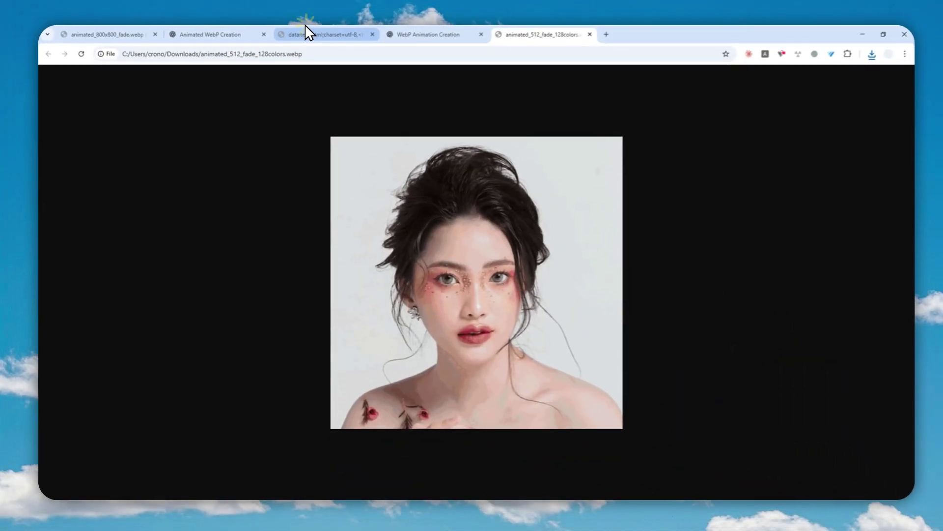
{"action": "left_click", "coordinate": [305, 28]}
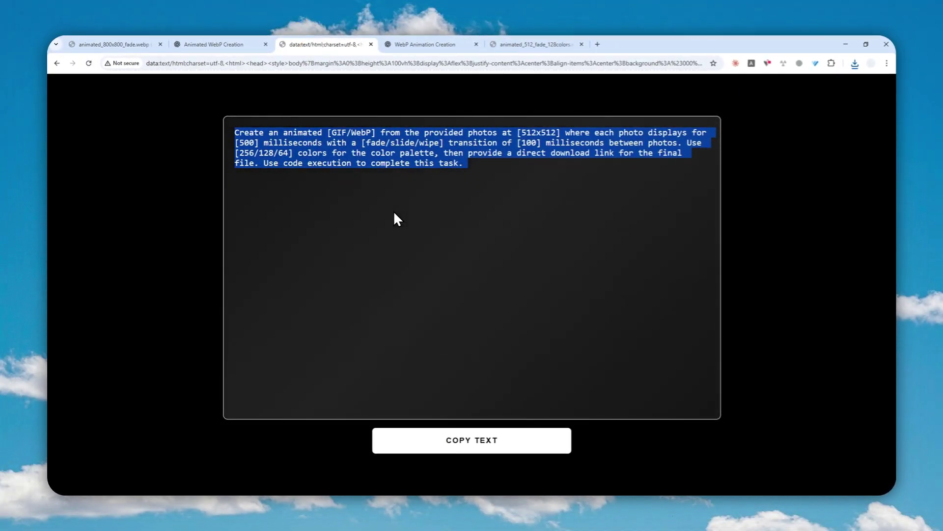